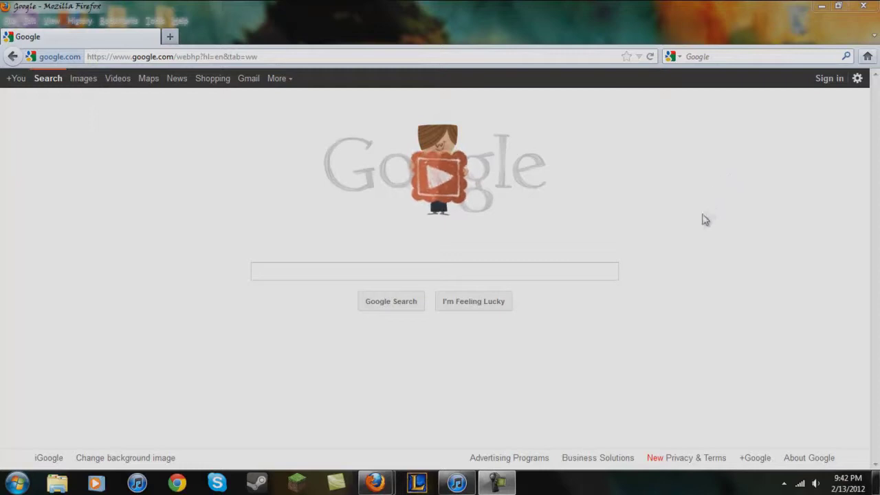
Search Google for 'truecrypt' and pick out the official truecrypt.org address in the results
{"action": "left_click", "coordinate": [303, 271]}
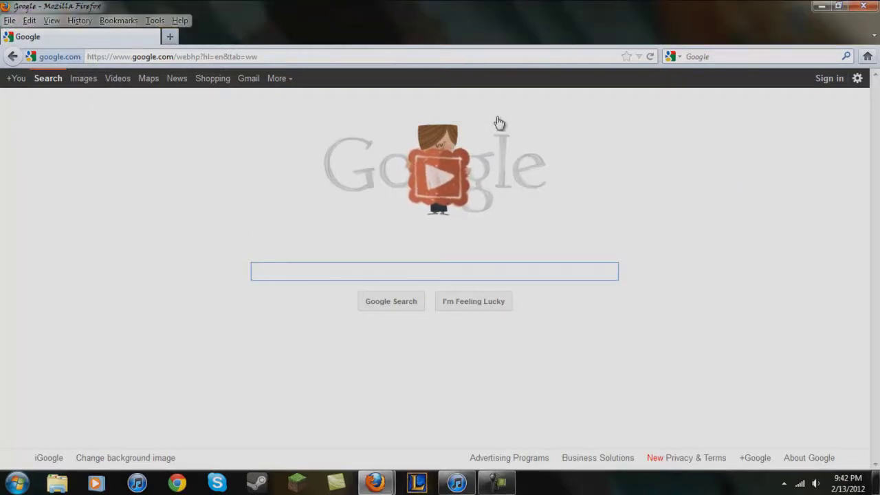
{"action": "type", "text": "truecrypt"}
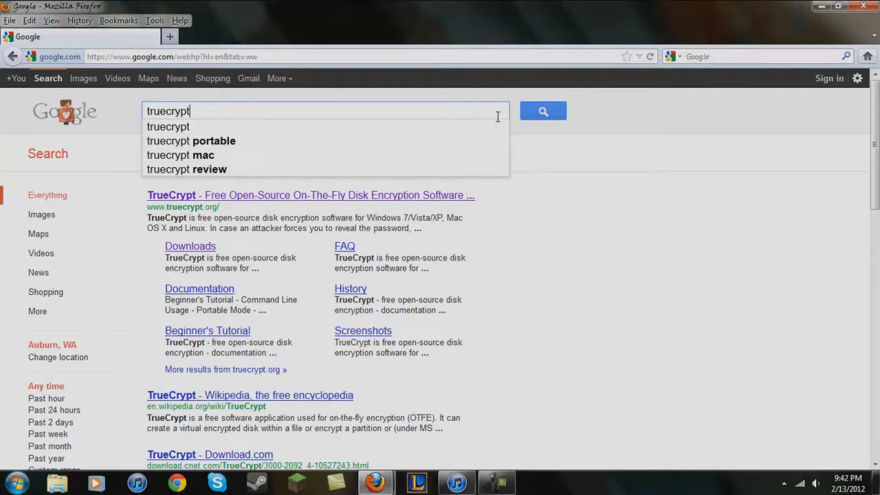
{"action": "left_click_drag", "start_coordinate": [220, 206], "coordinate": [145, 215]}
{"action": "left_click", "coordinate": [143, 224]}
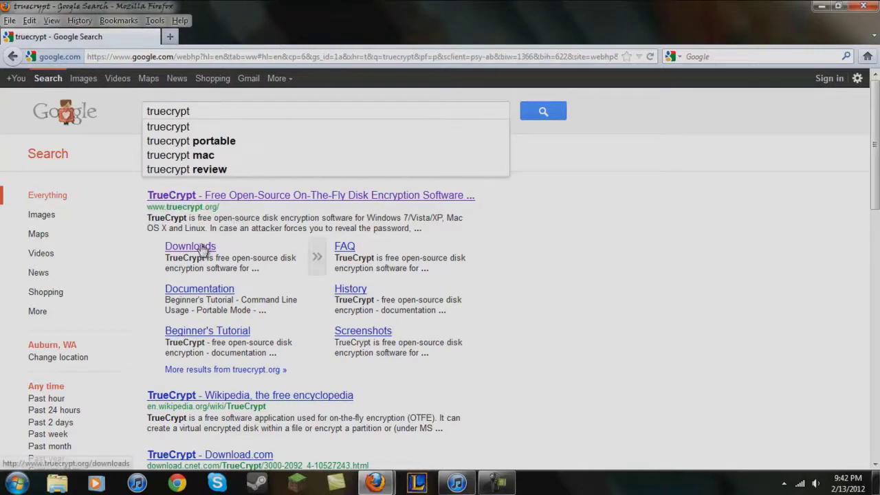
Open truecrypt.org's Downloads page and scroll to the Latest Stable Version 7.1a packages
{"action": "left_click", "coordinate": [210, 197]}
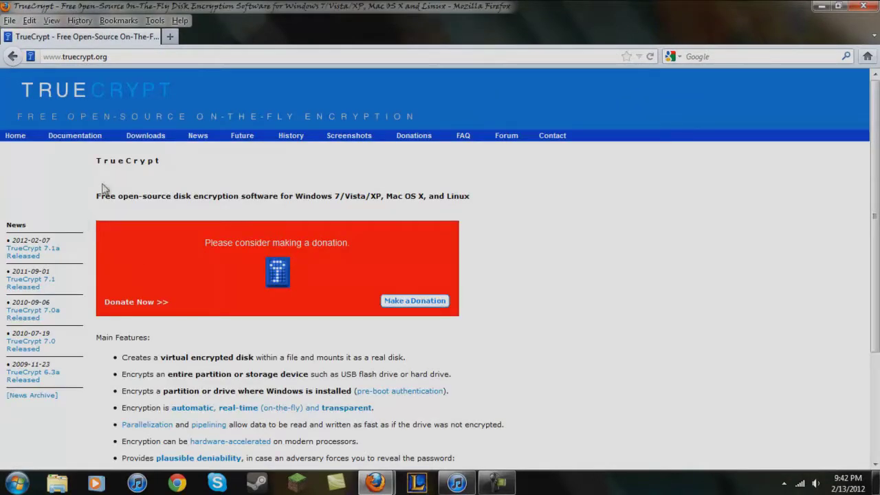
{"action": "left_click", "coordinate": [143, 137]}
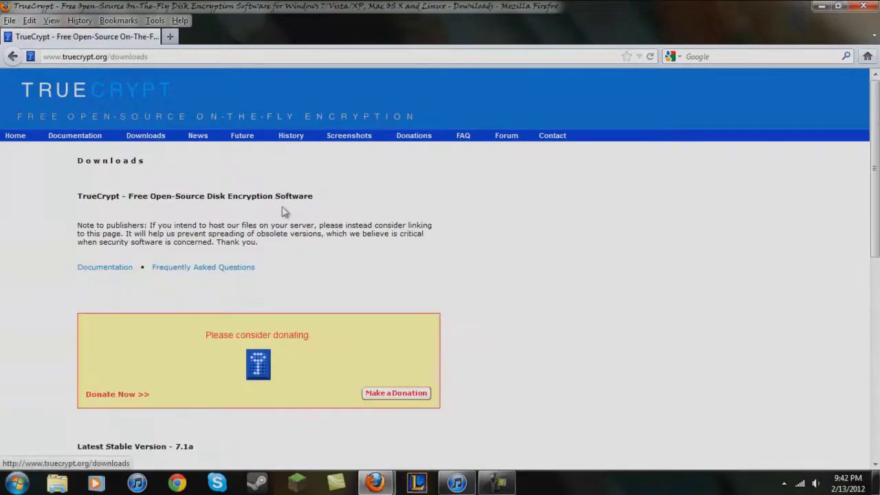
{"action": "scroll", "coordinate": [306, 258], "scroll_direction": "down", "scroll_amount": 3}
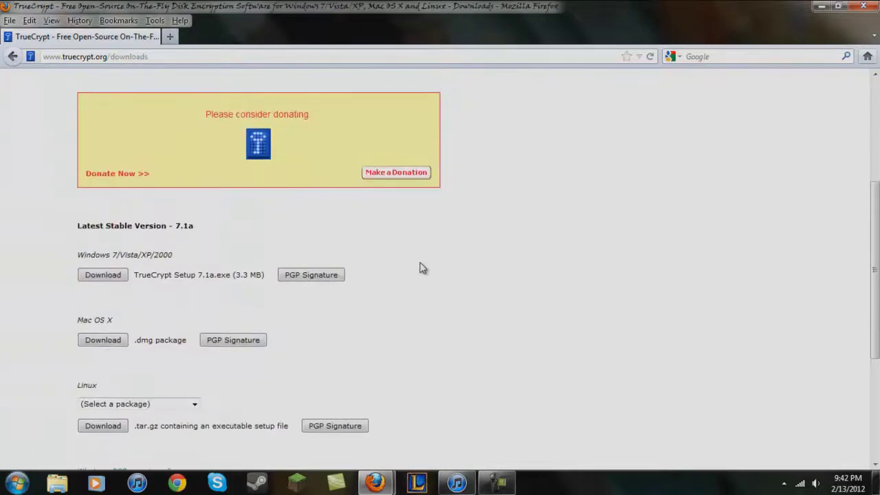
{"action": "scroll", "coordinate": [423, 268], "scroll_direction": "down", "scroll_amount": 1}
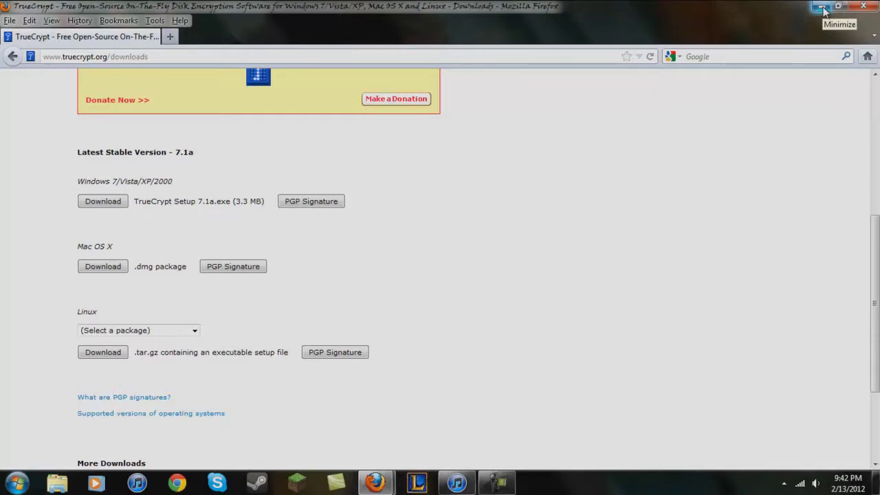
Minimize Firefox and launch TrueCrypt from its desktop icon
{"action": "left_click", "coordinate": [824, 10]}
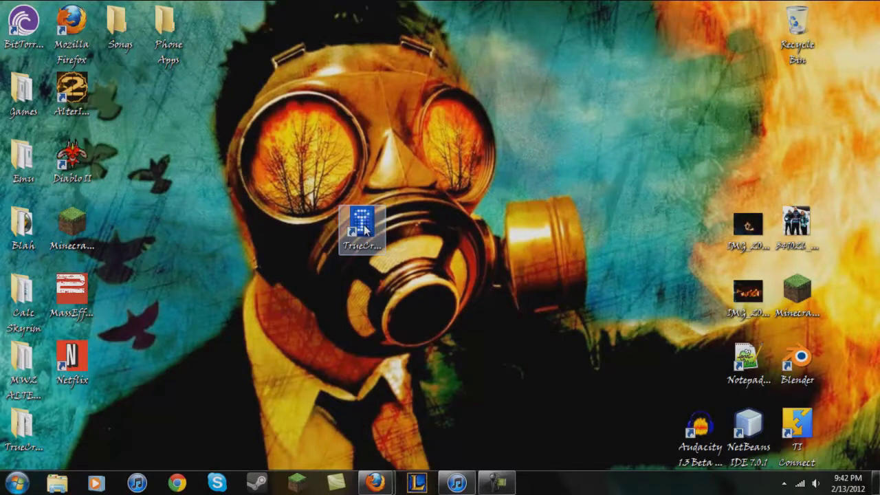
{"action": "double_click", "coordinate": [365, 235]}
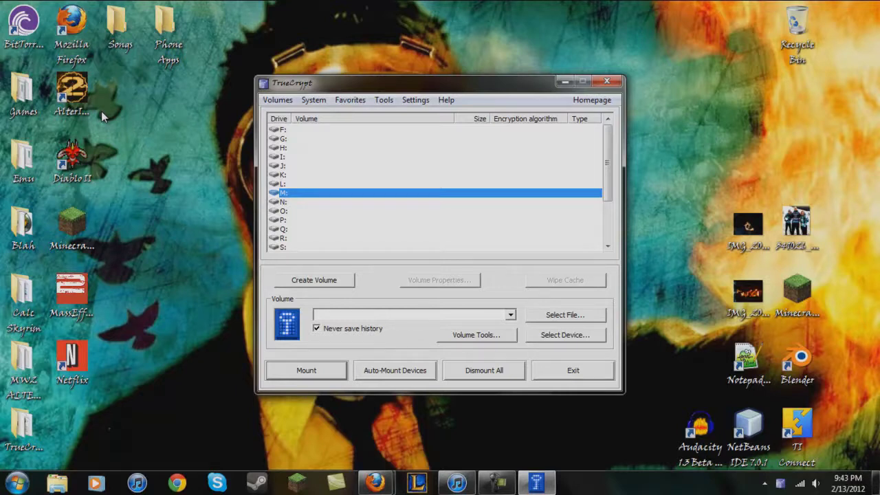
{"action": "left_click", "coordinate": [494, 483]}
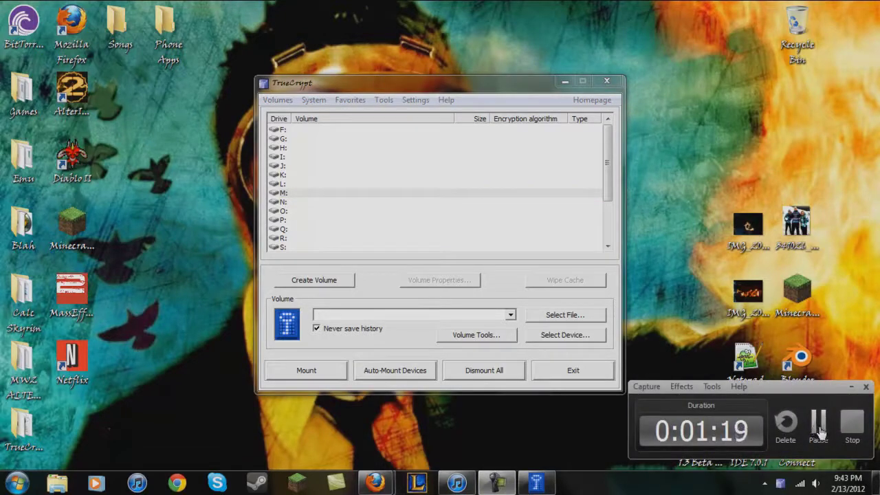
{"action": "left_click", "coordinate": [818, 425]}
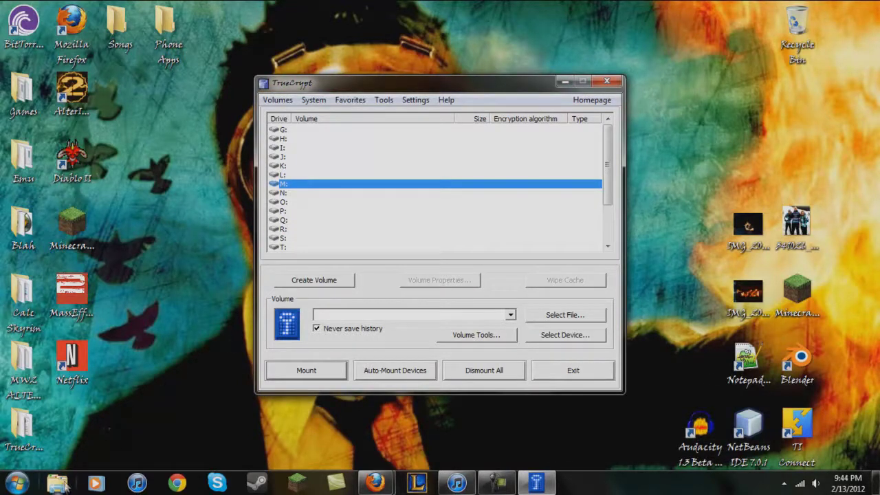
{"action": "left_click", "coordinate": [58, 484]}
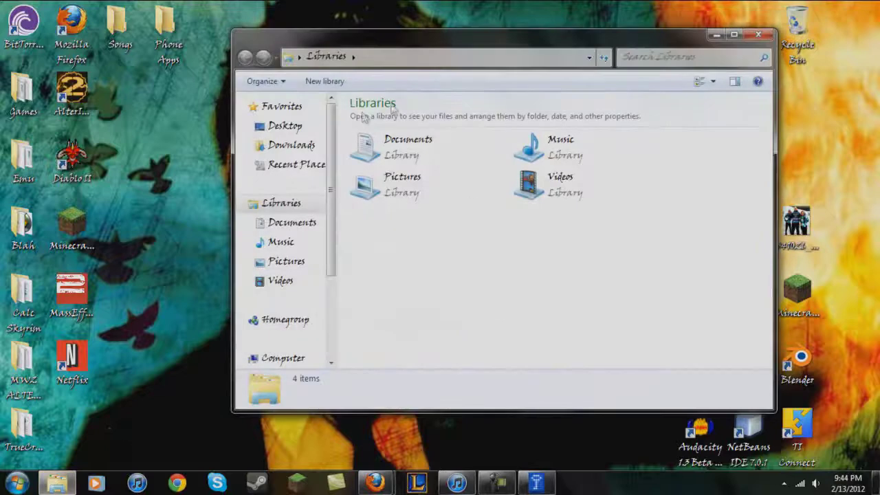
{"action": "left_click", "coordinate": [287, 357]}
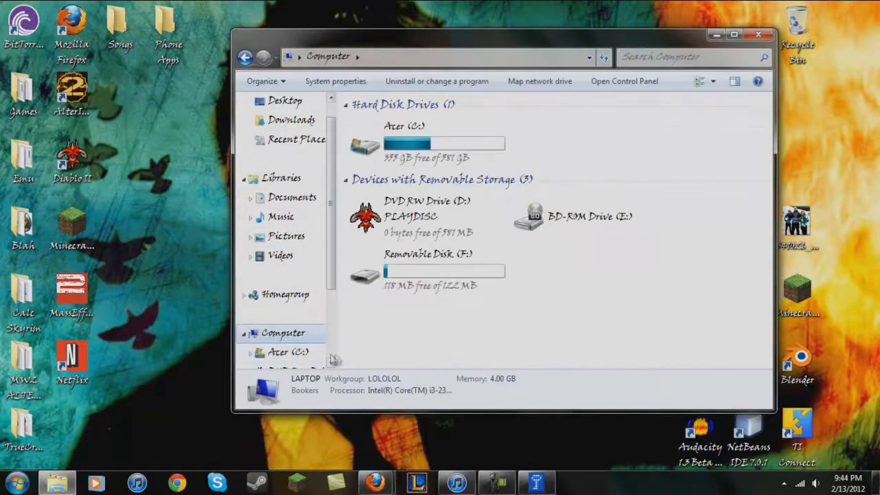
{"action": "double_click", "coordinate": [449, 279]}
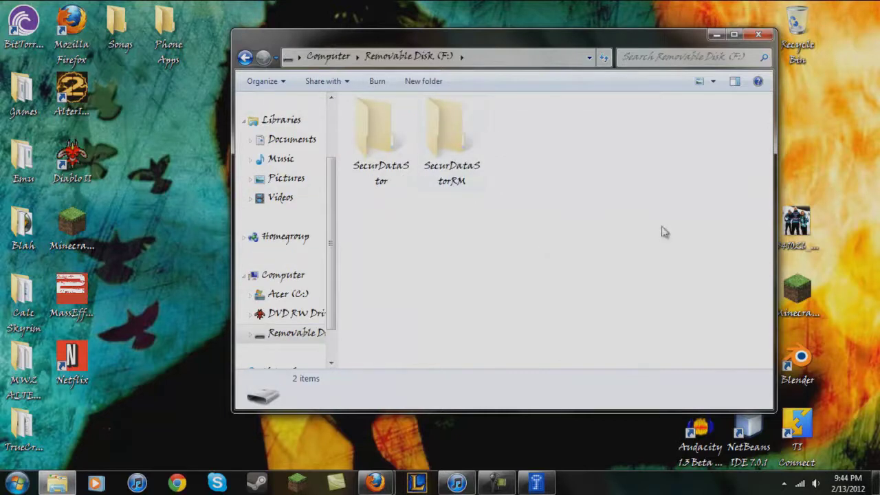
{"action": "left_click", "coordinate": [758, 34]}
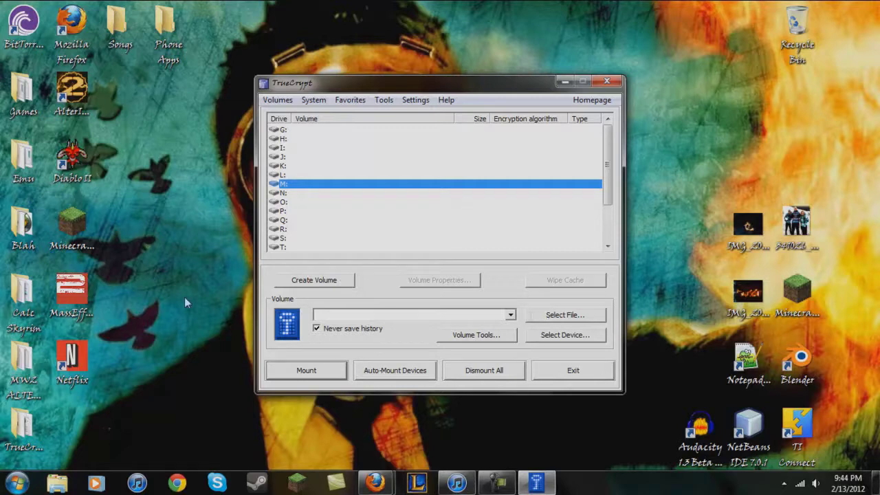
Start Create Volume, choosing a non-system partition/drive and a Standard TrueCrypt volume
{"action": "left_click", "coordinate": [333, 286]}
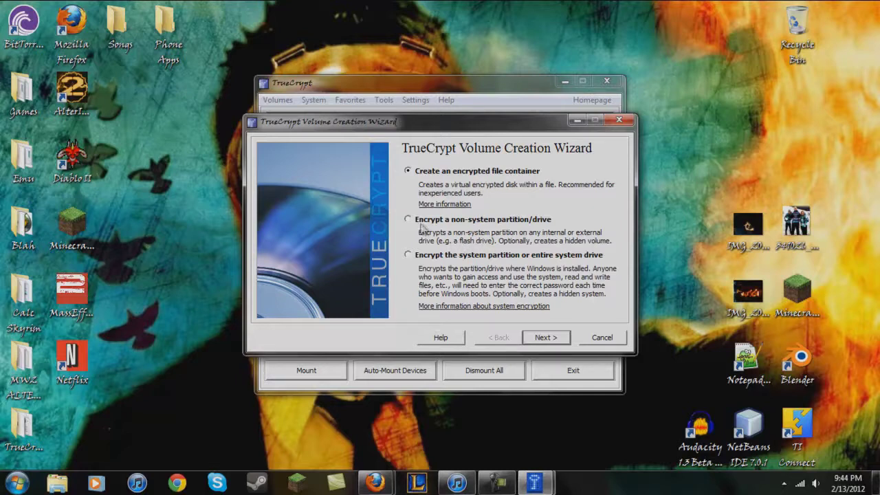
{"action": "left_click", "coordinate": [544, 340]}
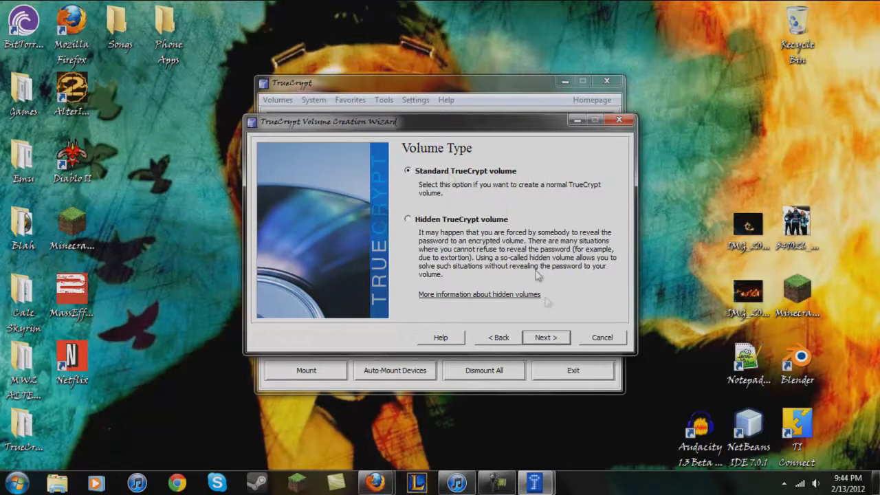
{"action": "left_click", "coordinate": [543, 340]}
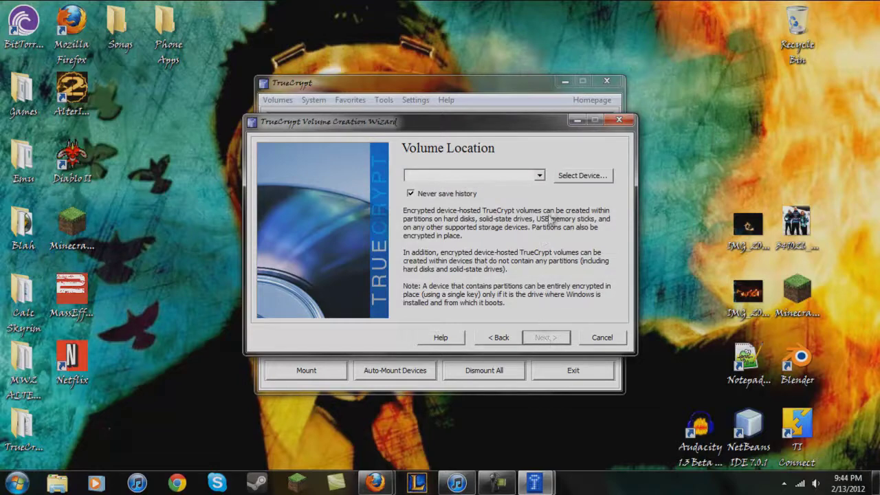
Select \Device\Harddisk1\Partition1 (F:, 122 MB) as the volume location and continue
{"action": "left_click", "coordinate": [561, 176]}
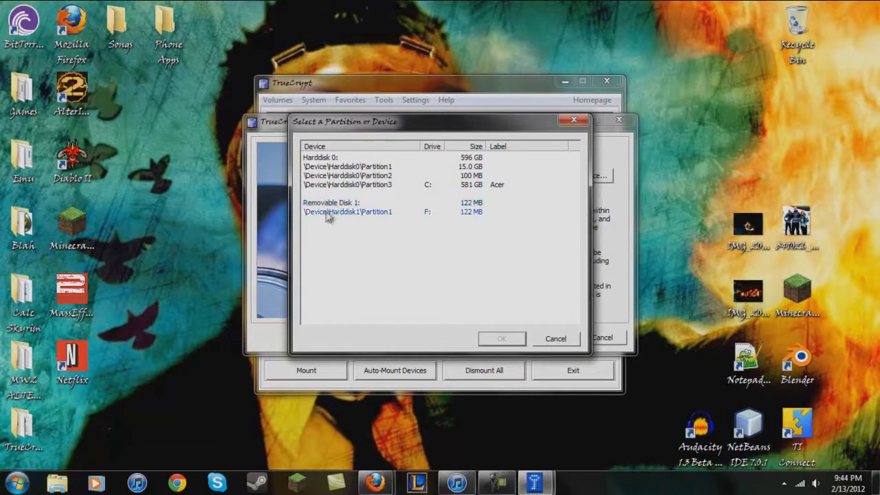
{"action": "left_click", "coordinate": [475, 214]}
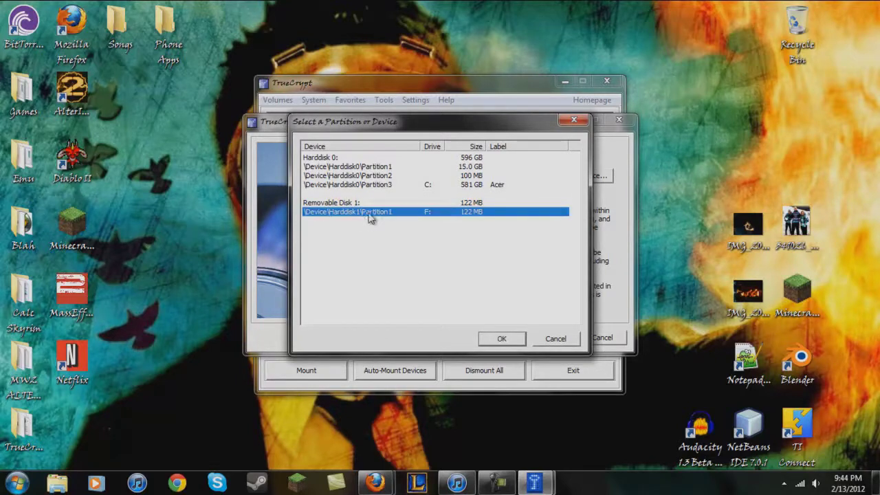
{"action": "left_click", "coordinate": [500, 340]}
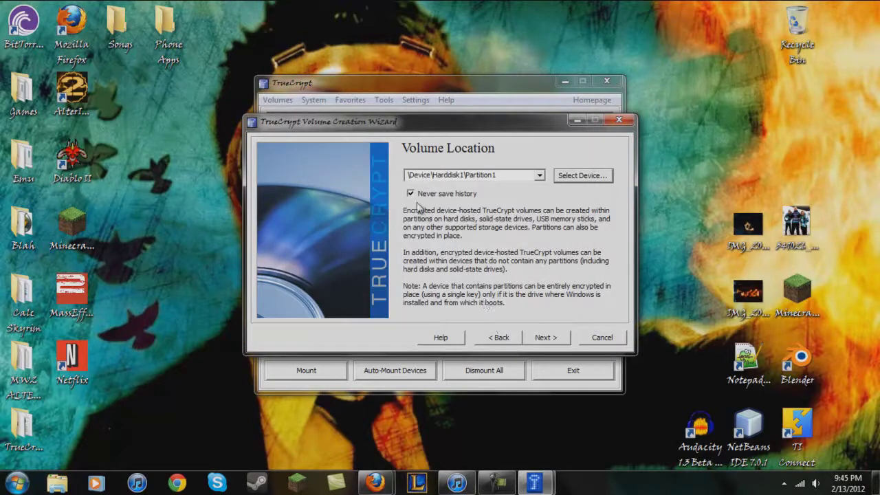
{"action": "left_click", "coordinate": [539, 339]}
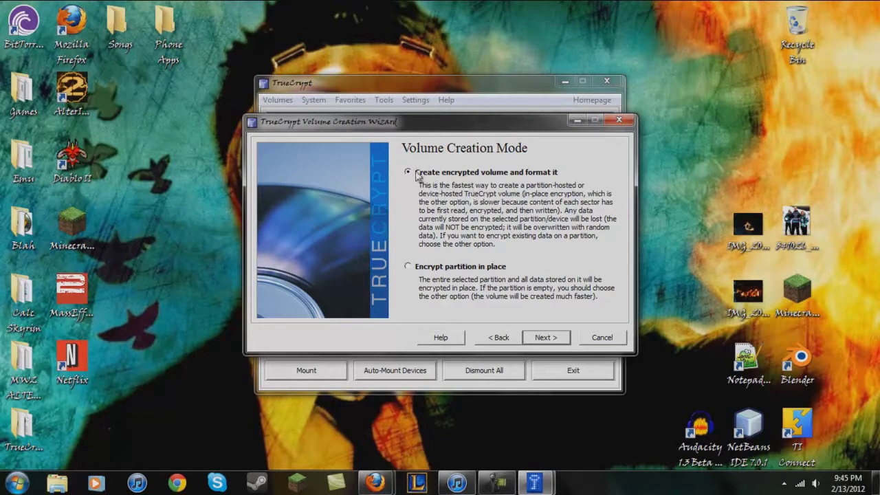
Accept create-and-format mode, AES with RIPEMD-160, and the full 122.33 MB size
{"action": "left_click", "coordinate": [544, 338]}
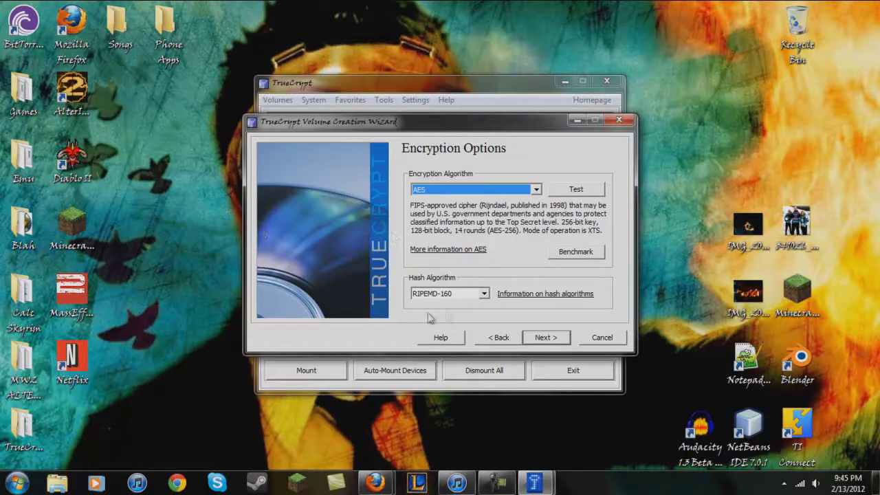
{"action": "left_click", "coordinate": [547, 338]}
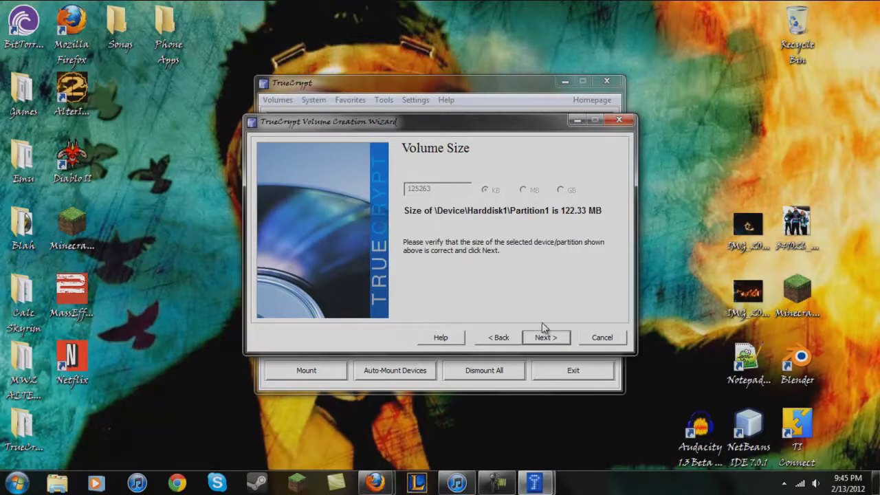
{"action": "left_click", "coordinate": [545, 338]}
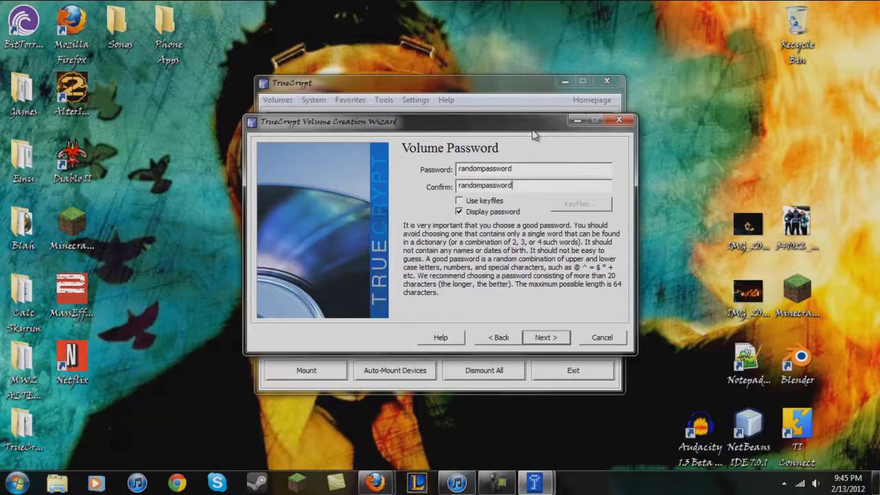
Retype the volume password in both password fields and accept the short-password warning
{"action": "left_click_drag", "start_coordinate": [534, 188], "coordinate": [441, 176]}
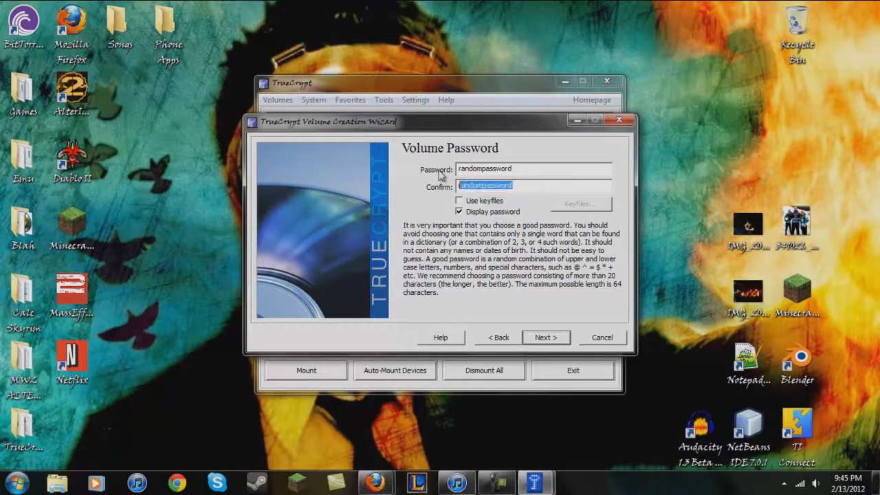
{"action": "left_click_drag", "start_coordinate": [527, 167], "coordinate": [423, 160]}
{"action": "left_click", "coordinate": [540, 185]}
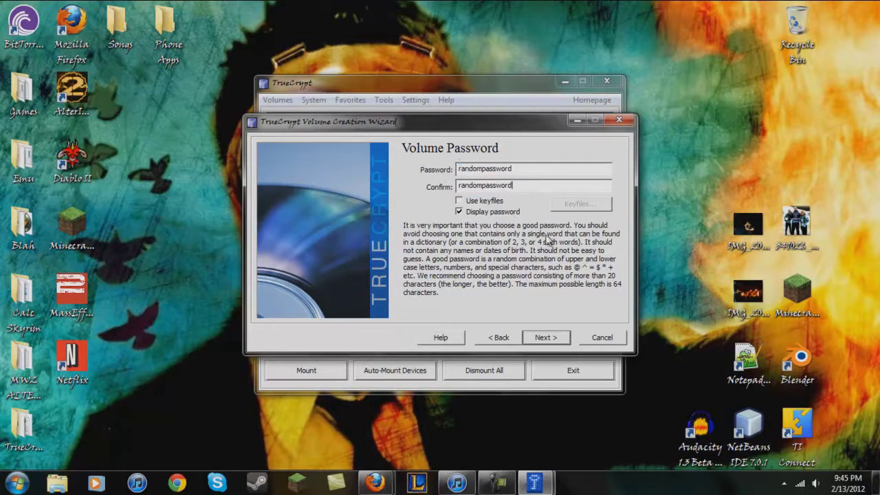
{"action": "key", "text": "shift+Tab"}
{"action": "key", "text": "shift+Home"}
{"action": "type", "text": "pa"}
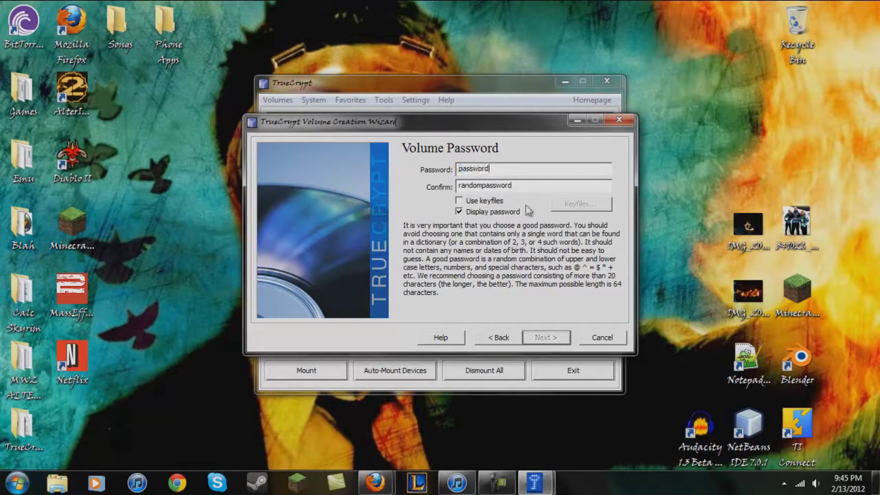
{"action": "left_click_drag", "start_coordinate": [532, 185], "coordinate": [8, 127]}
{"action": "type", "text": "pas"}
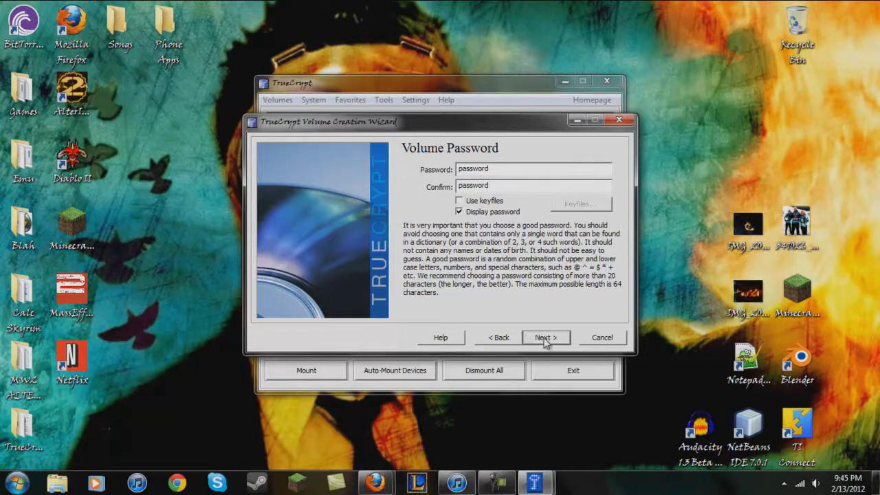
{"action": "left_click", "coordinate": [542, 337]}
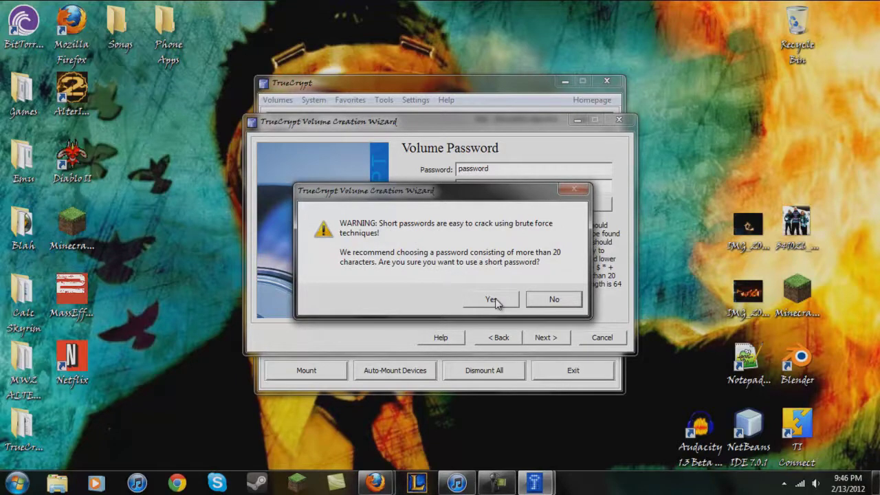
{"action": "left_click", "coordinate": [492, 300]}
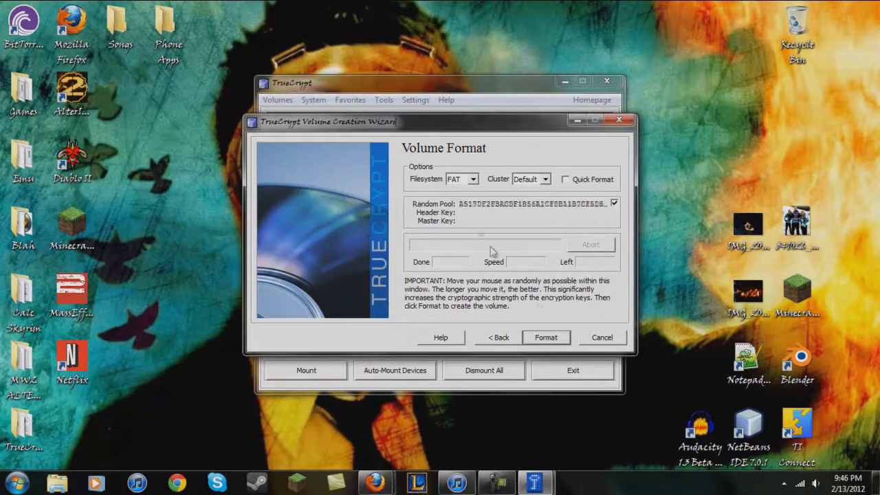
Format the F: partition as a FAT encrypted volume, confirming the erase and dismissing the completion messages
{"action": "left_click", "coordinate": [547, 337]}
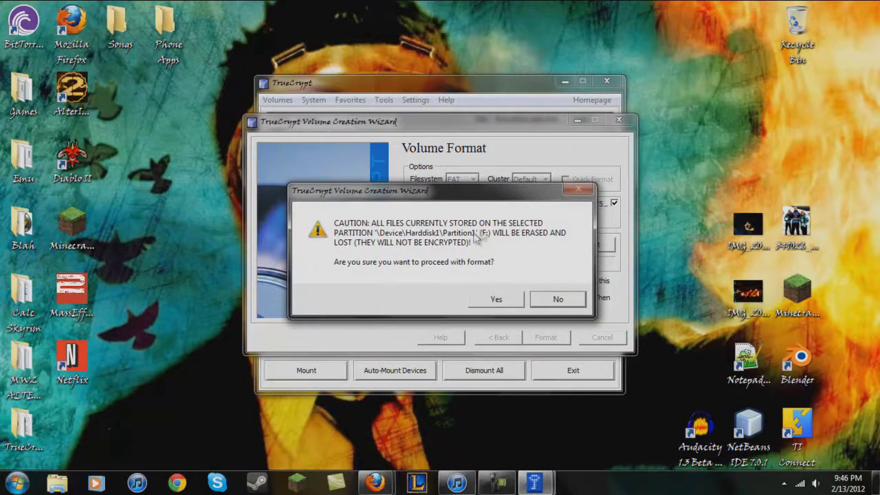
{"action": "left_click", "coordinate": [510, 300]}
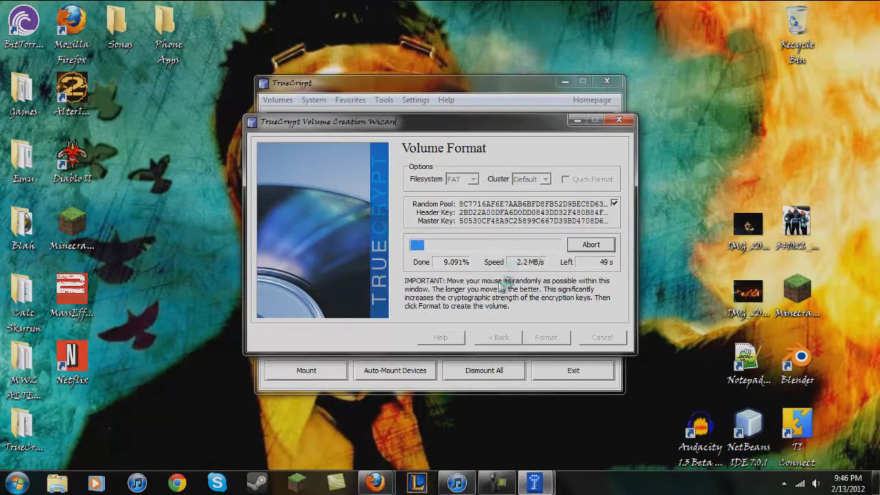
{"action": "left_click", "coordinate": [500, 483]}
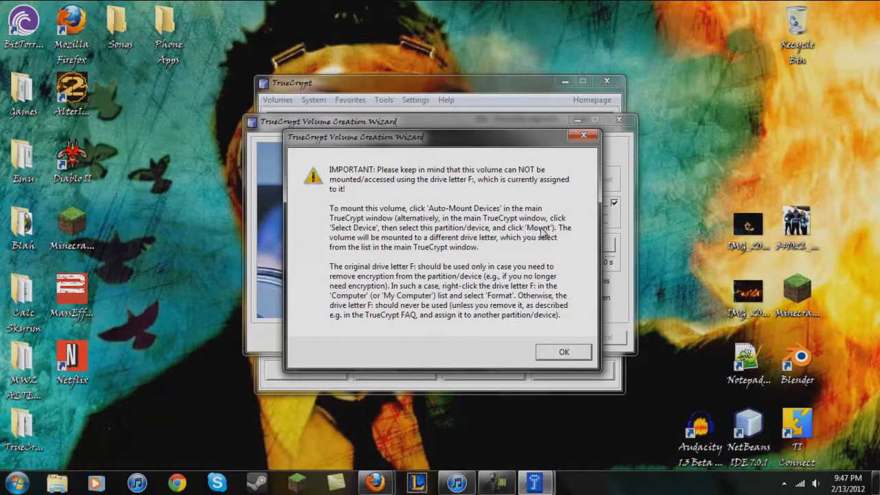
{"action": "left_click", "coordinate": [564, 353]}
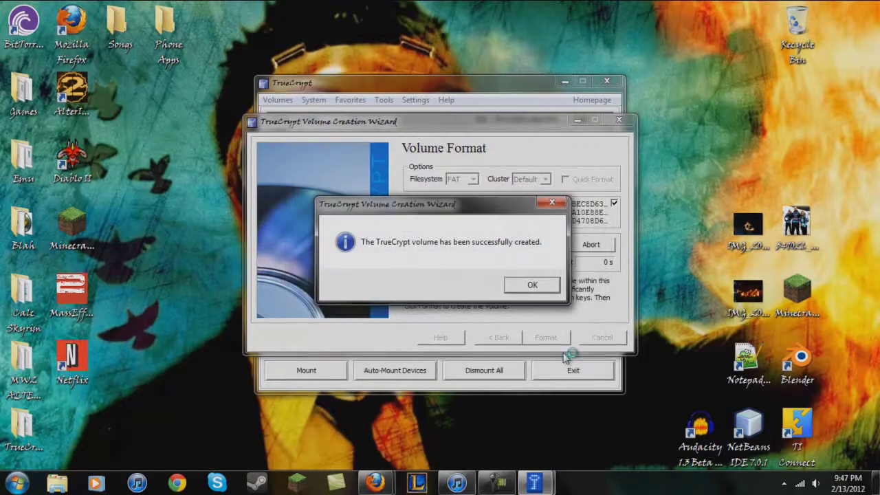
{"action": "left_click", "coordinate": [529, 288]}
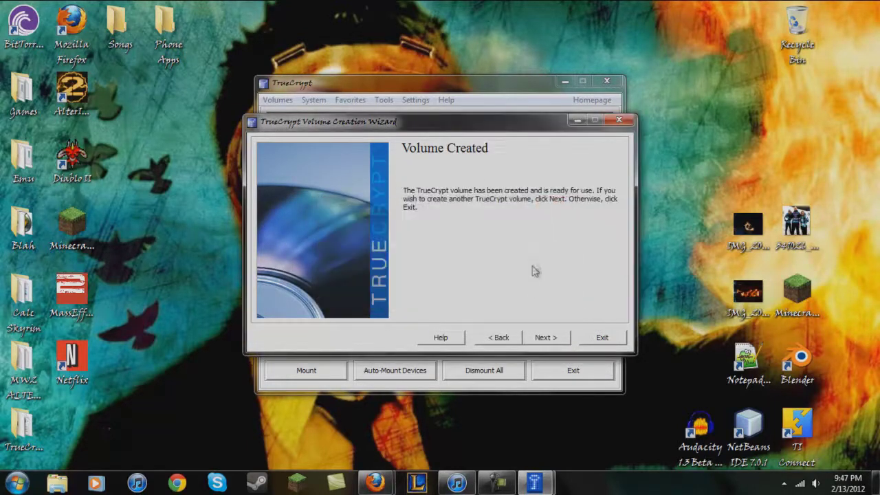
Exit the wizard and auto-mount the flash drive volume as N: using its password
{"action": "left_click", "coordinate": [609, 338]}
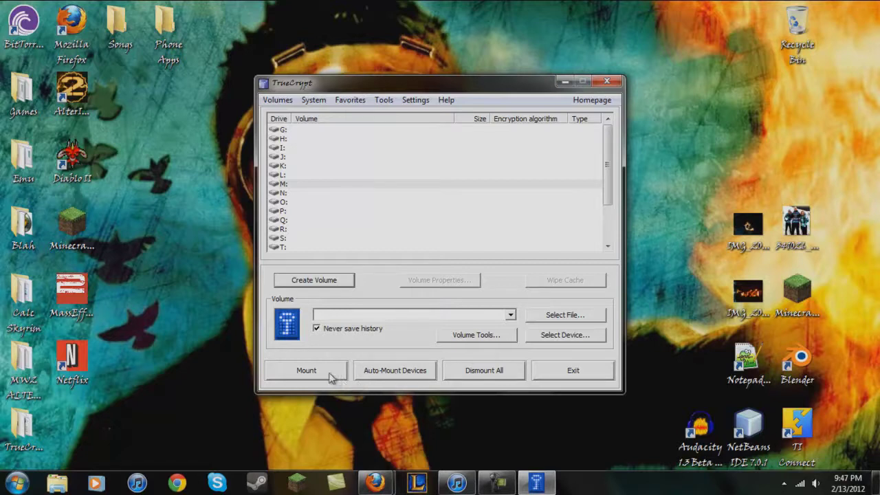
{"action": "left_click", "coordinate": [375, 375]}
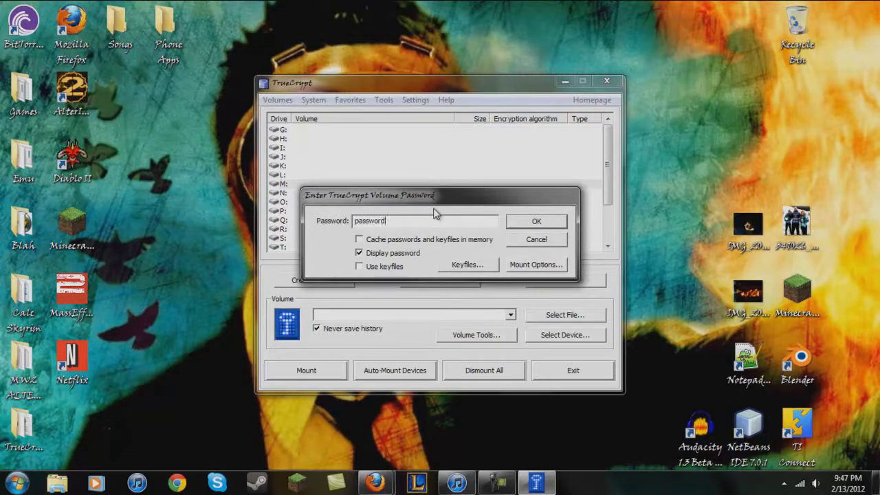
{"action": "left_click", "coordinate": [516, 223]}
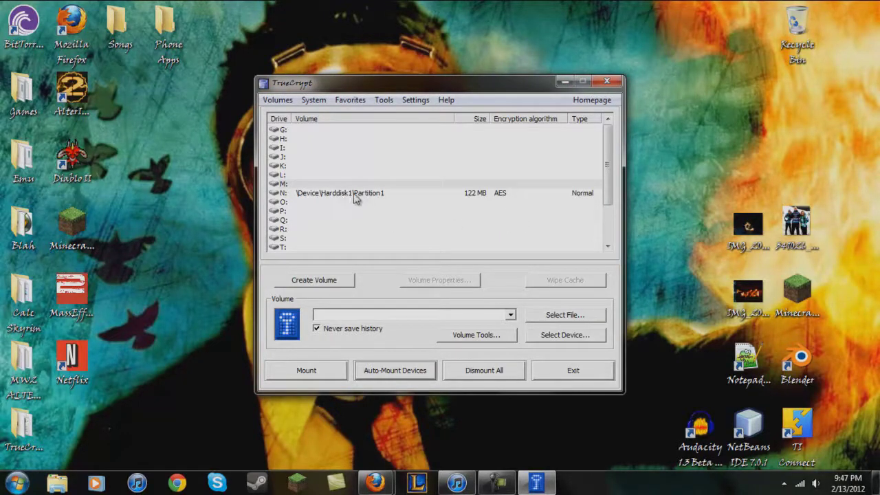
Open Local Disk (N:) in Explorer to confirm it is empty, then place Explorer beside TrueCrypt
{"action": "left_click", "coordinate": [57, 483]}
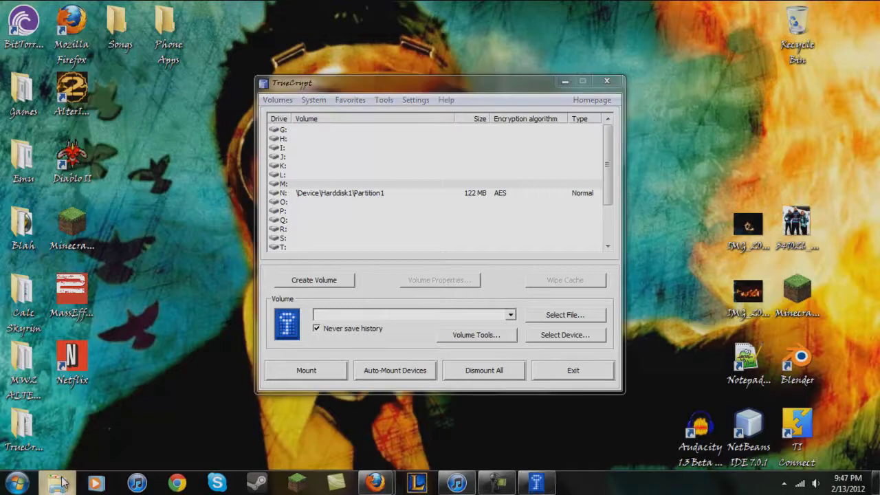
{"action": "left_click", "coordinate": [281, 357]}
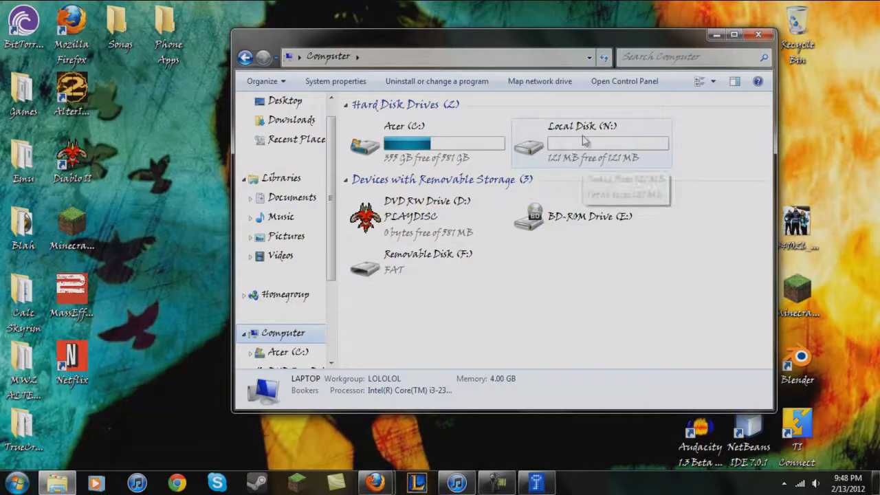
{"action": "double_click", "coordinate": [565, 150]}
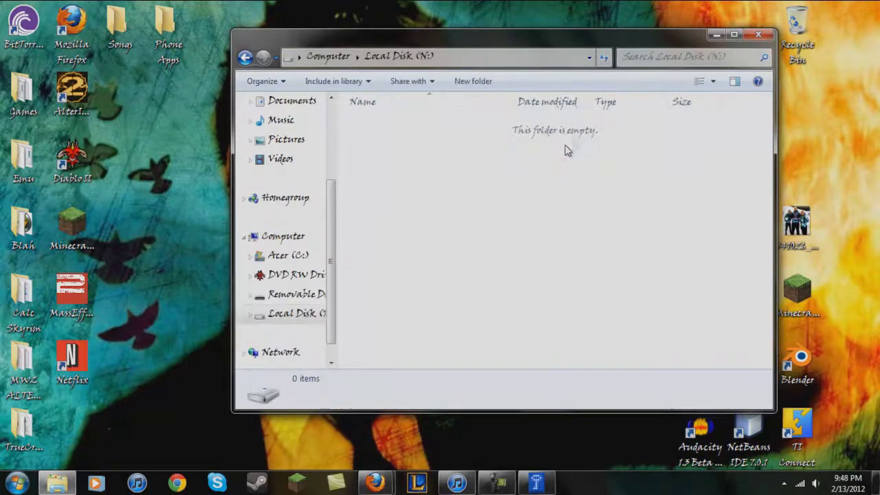
{"action": "left_click", "coordinate": [245, 57]}
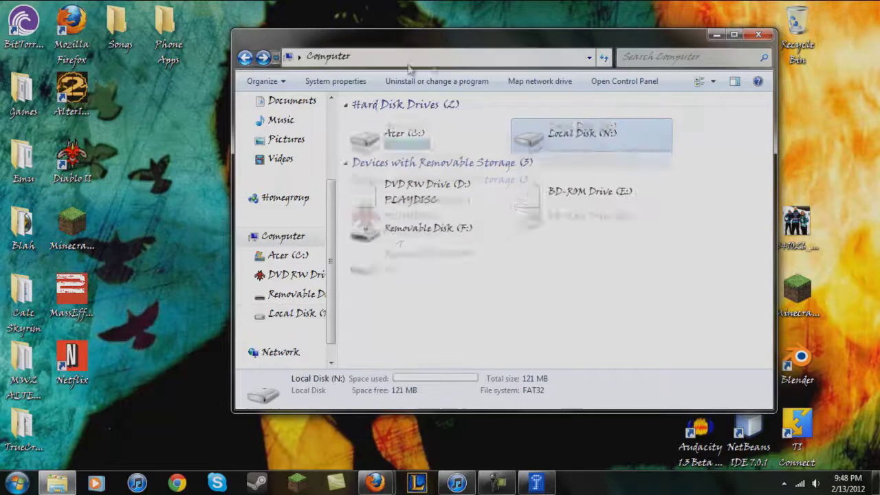
{"action": "left_click_drag", "start_coordinate": [444, 40], "coordinate": [520, 101]}
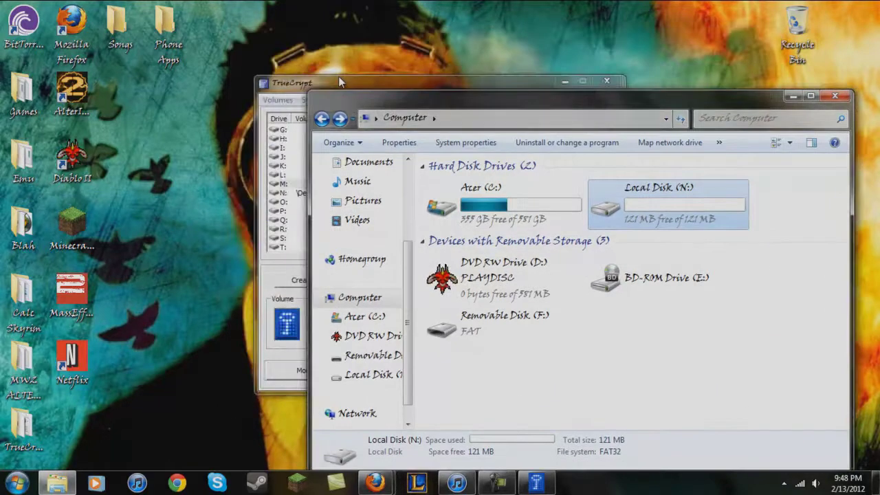
{"action": "left_click_drag", "start_coordinate": [338, 77], "coordinate": [177, 80]}
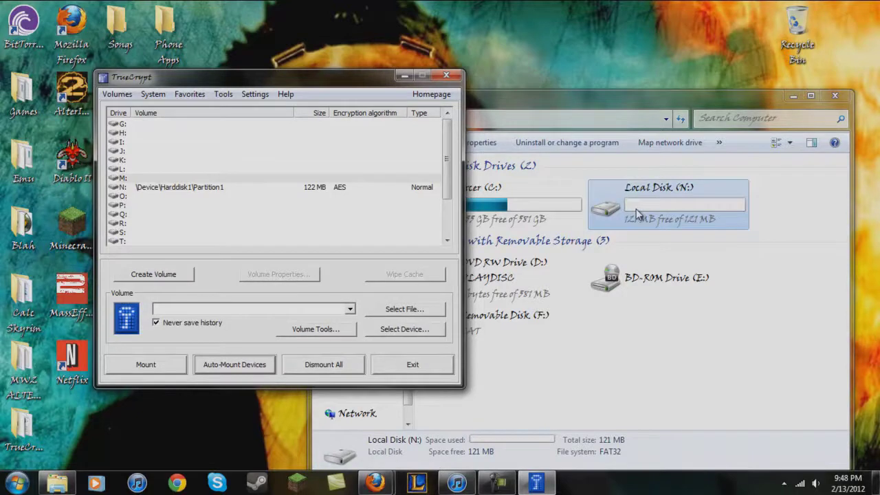
Dismount N: and select Harddisk1 Partition1 (the USB partition) as the device
{"action": "left_click", "coordinate": [198, 187]}
{"action": "left_click", "coordinate": [172, 363]}
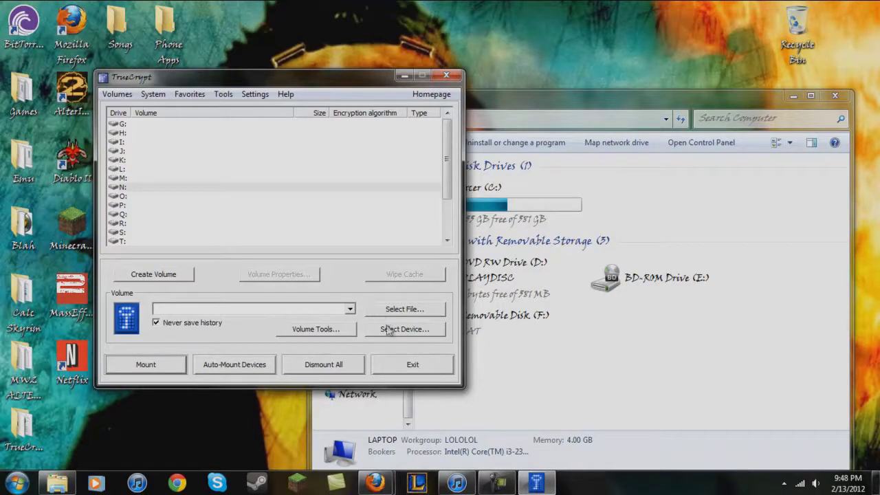
{"action": "left_click", "coordinate": [389, 329]}
{"action": "left_click", "coordinate": [361, 213]}
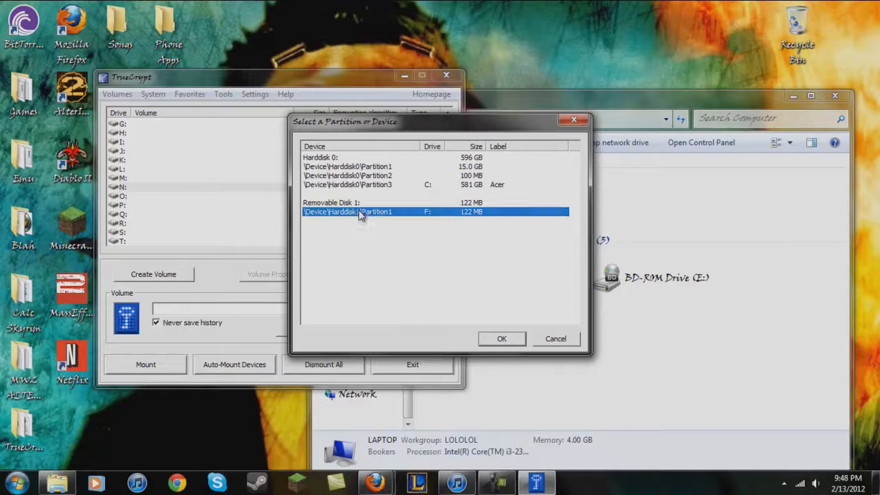
{"action": "left_click", "coordinate": [488, 341]}
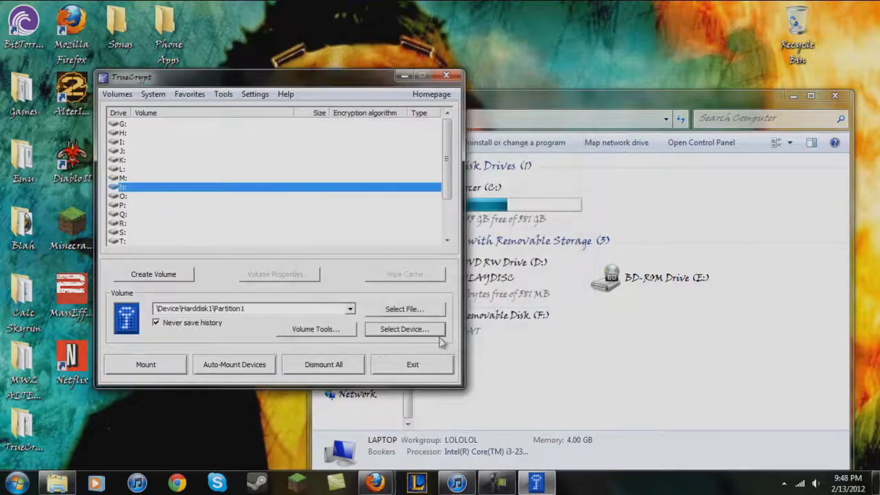
Mount the USB partition manually on N: by entering its password
{"action": "left_click", "coordinate": [145, 364]}
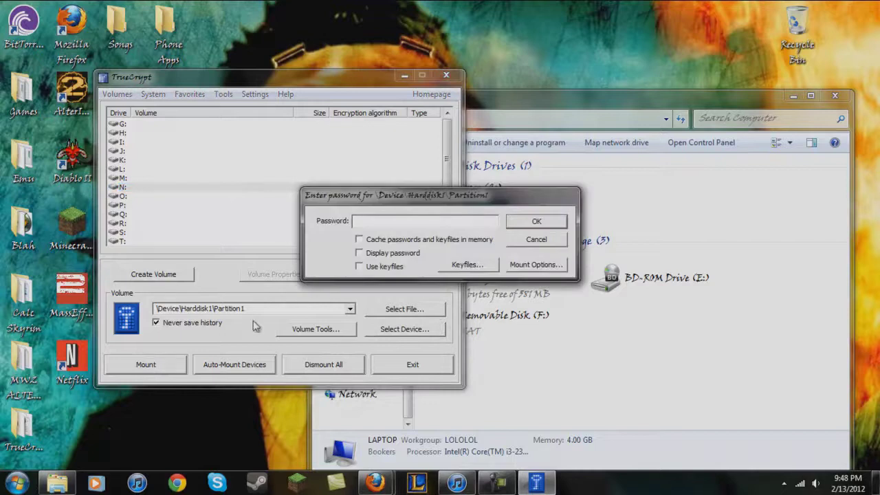
{"action": "left_click", "coordinate": [360, 254]}
{"action": "left_click", "coordinate": [539, 223]}
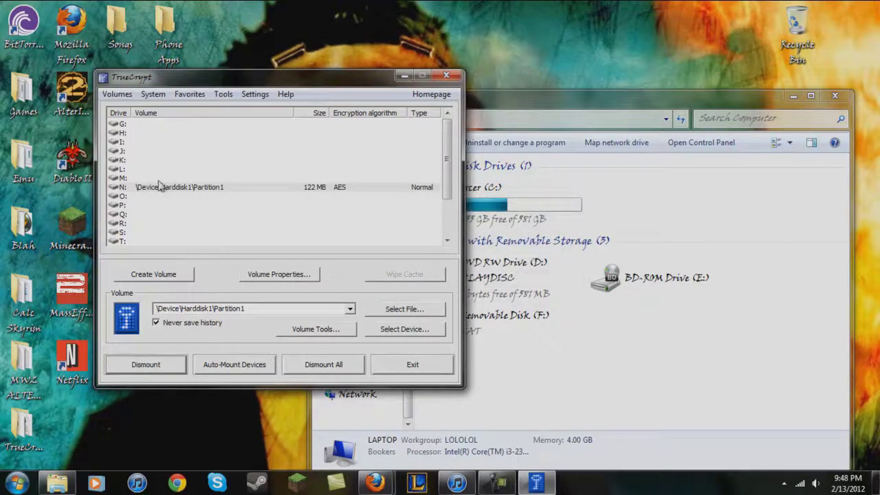
{"action": "left_click", "coordinate": [158, 159]}
{"action": "left_click", "coordinate": [150, 224]}
{"action": "left_click", "coordinate": [149, 133]}
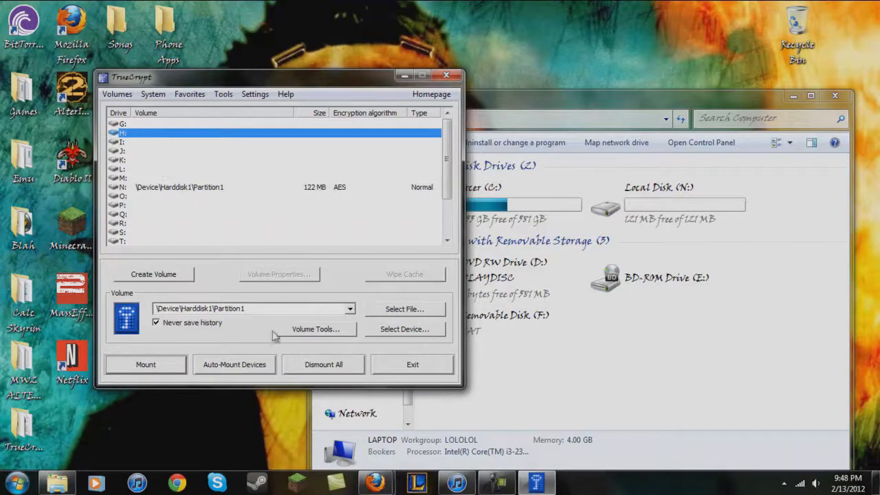
Dismount the N: volume again and close TrueCrypt
{"action": "left_click", "coordinate": [177, 186]}
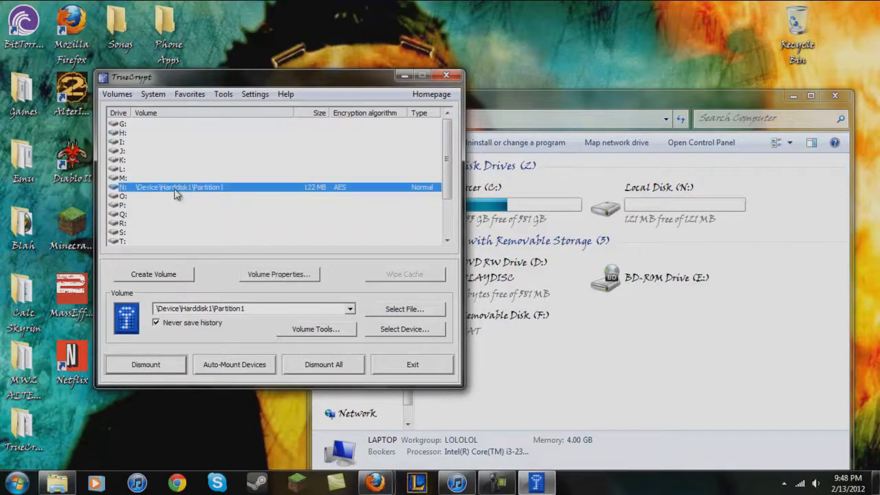
{"action": "left_click", "coordinate": [155, 366]}
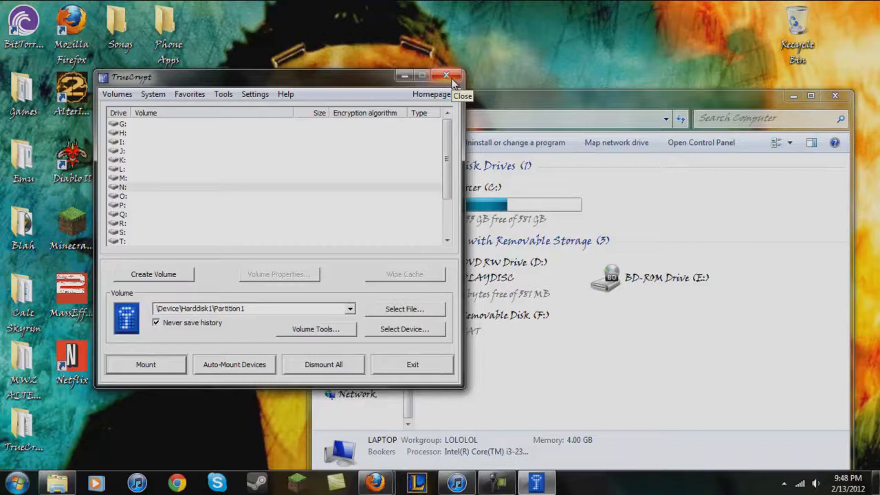
{"action": "left_click", "coordinate": [449, 77]}
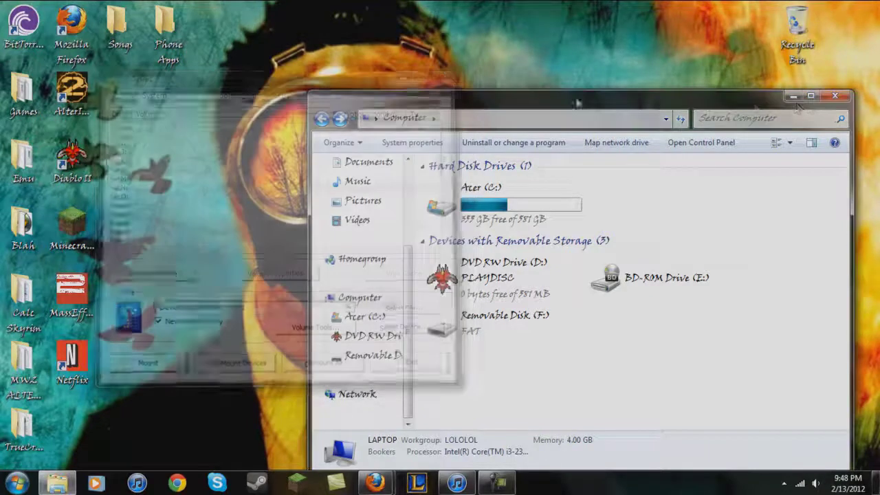
Close the Computer window and start a new Notepad document with a few ':)' smileys
{"action": "left_click", "coordinate": [835, 96]}
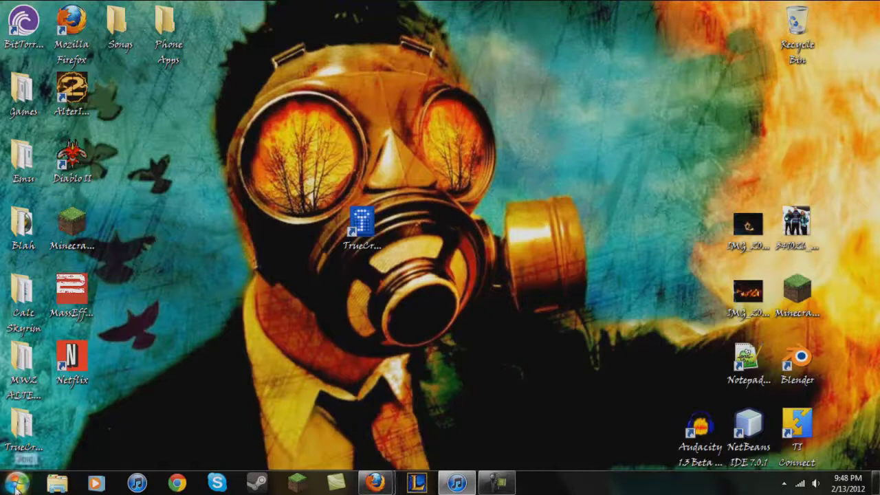
{"action": "left_click", "coordinate": [16, 483]}
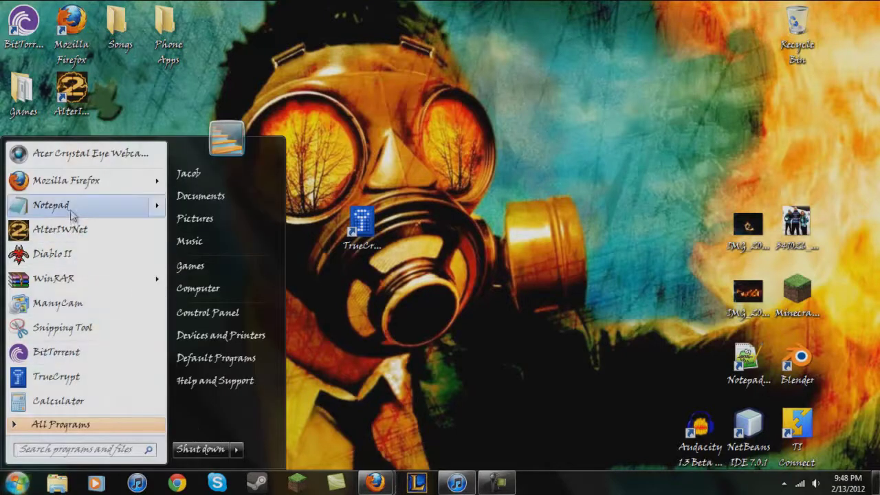
{"action": "left_click", "coordinate": [83, 205]}
{"action": "type", "text": ":) :) :)"}
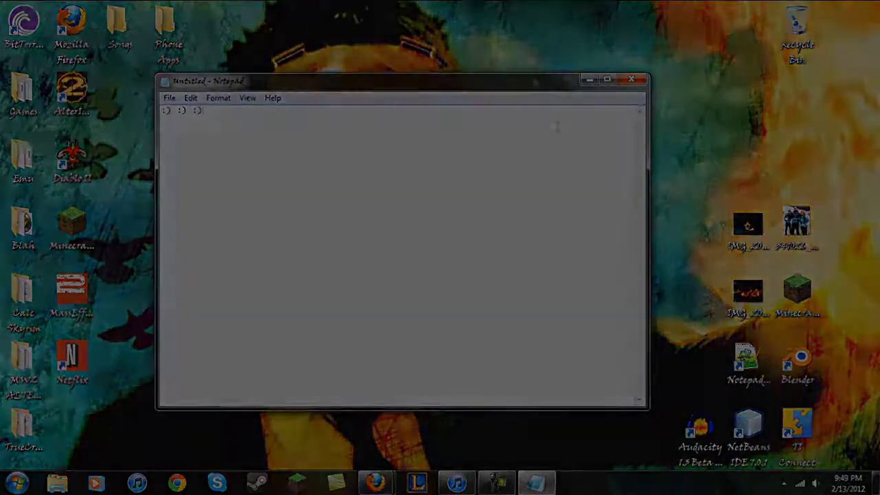